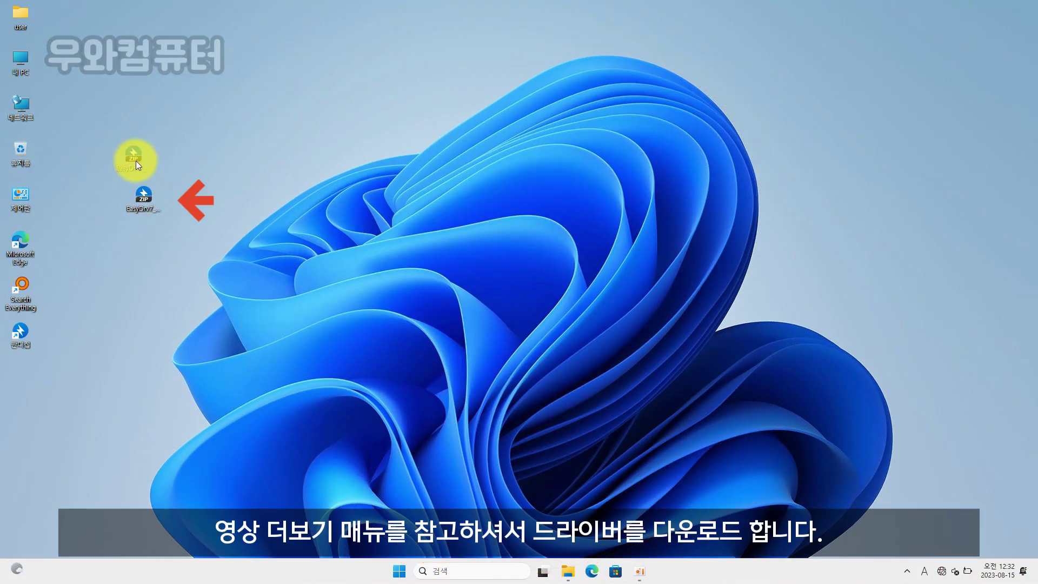
Extract the EasyDrv7 zip archive on the desktop into a folder of the same name and place that folder beneath the archive.
{"action": "left_click", "coordinate": [141, 162]}
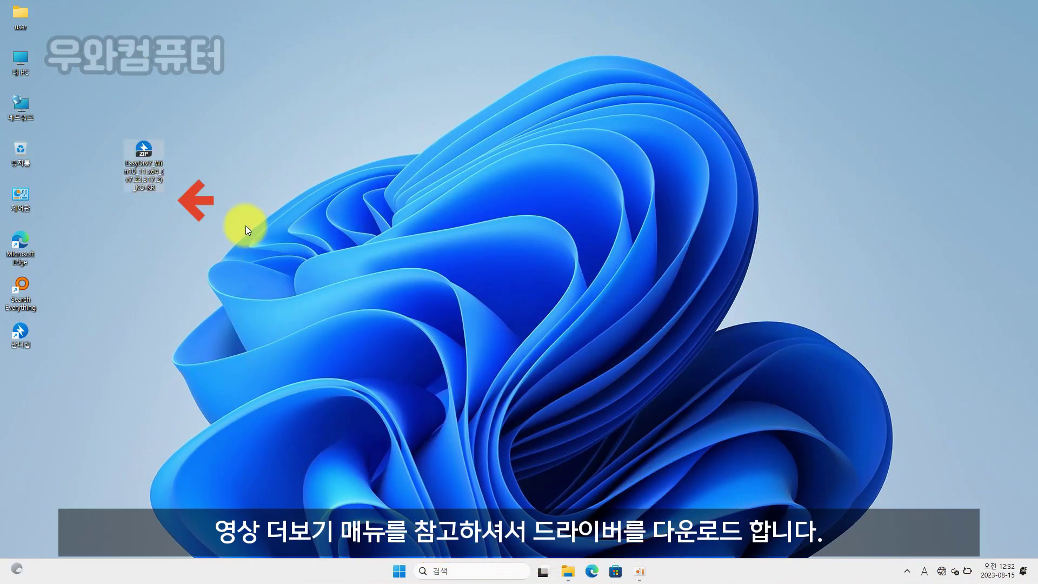
{"action": "right_click", "coordinate": [144, 162]}
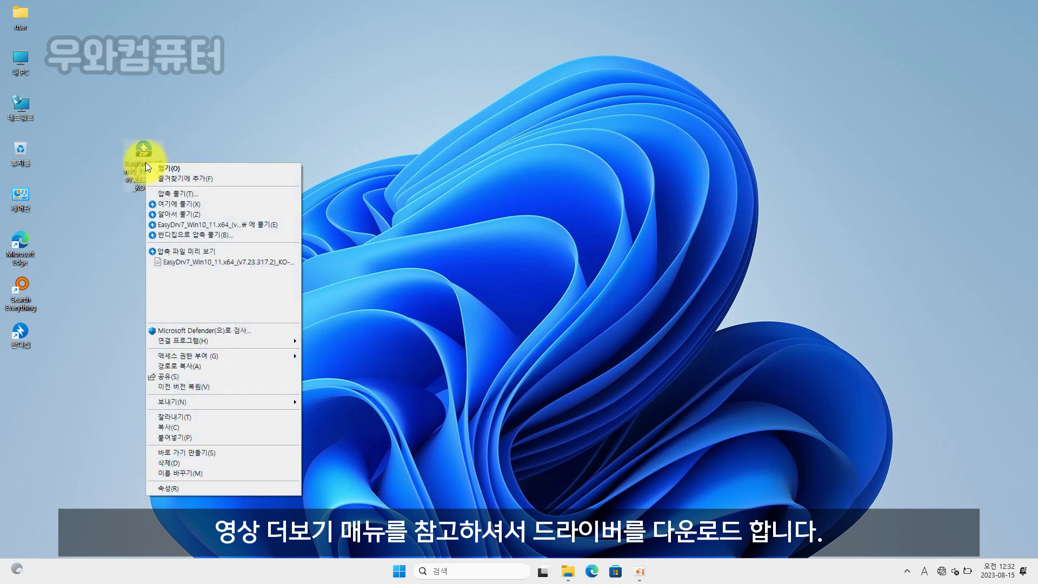
{"action": "left_click", "coordinate": [219, 226]}
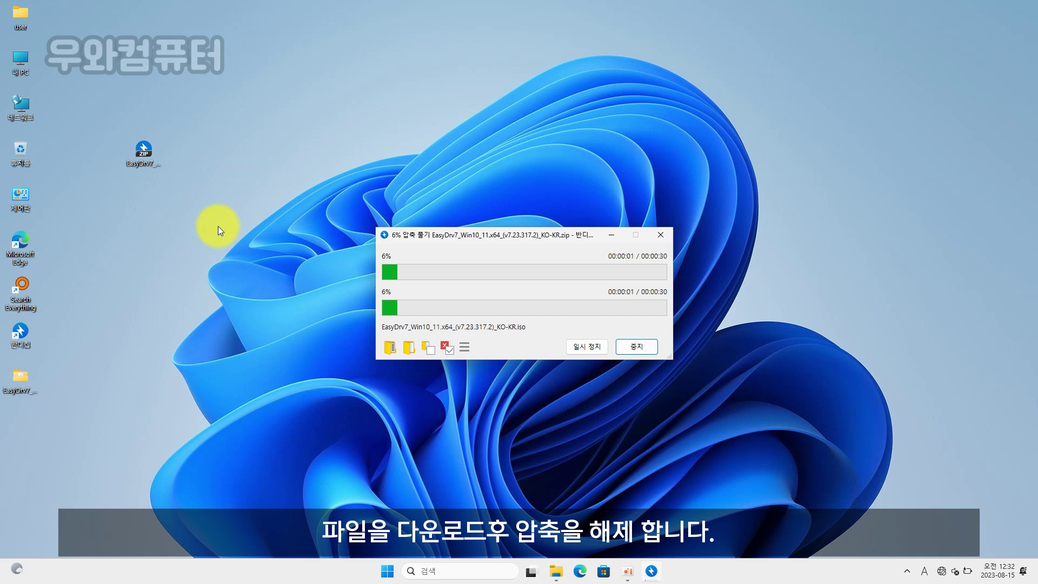
{"action": "left_click_drag", "start_coordinate": [21, 378], "coordinate": [176, 206]}
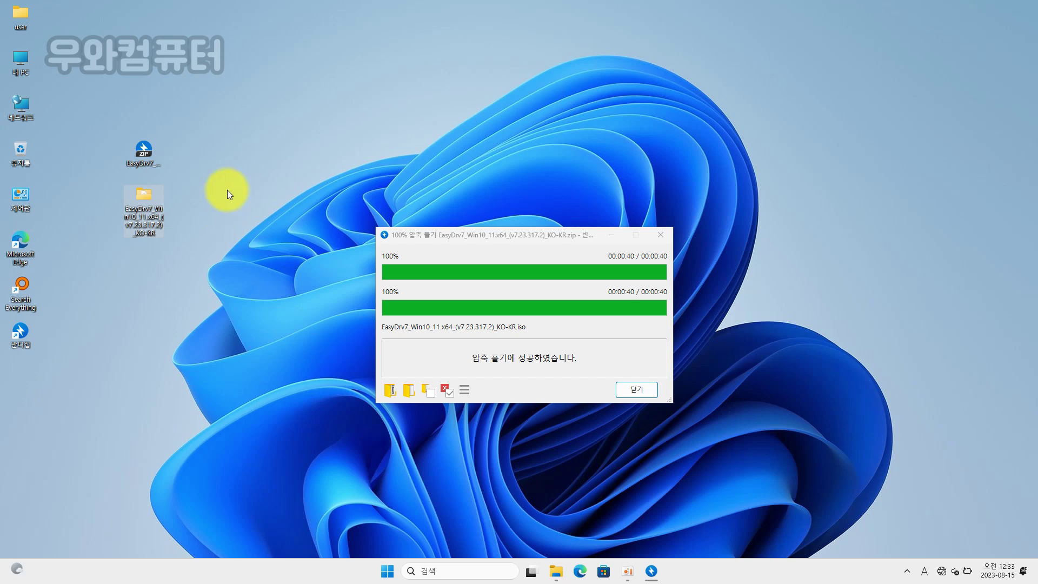
{"action": "left_click", "coordinate": [638, 390]}
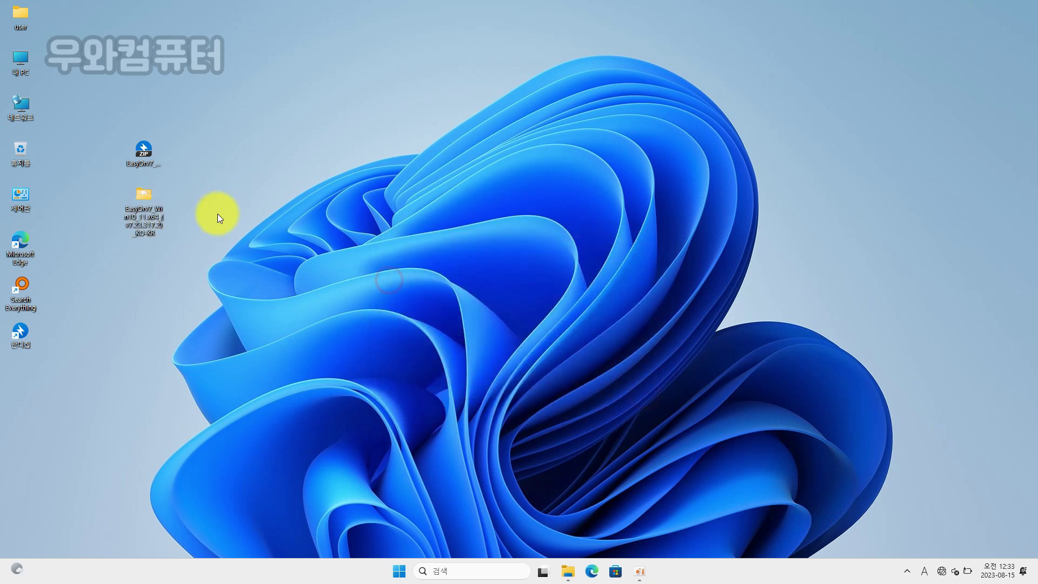
Open Device Manager by running devmgmt.msc and move its window away from the desktop icons.
{"action": "right_click", "coordinate": [399, 571]}
{"action": "left_click", "coordinate": [380, 510]}
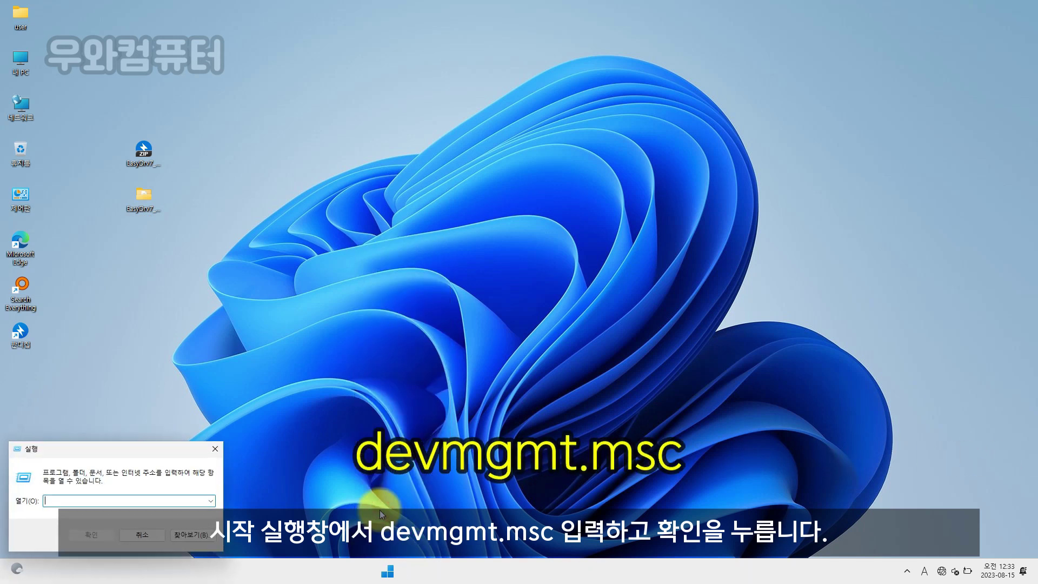
{"action": "type", "text": "devmgmt.msc"}
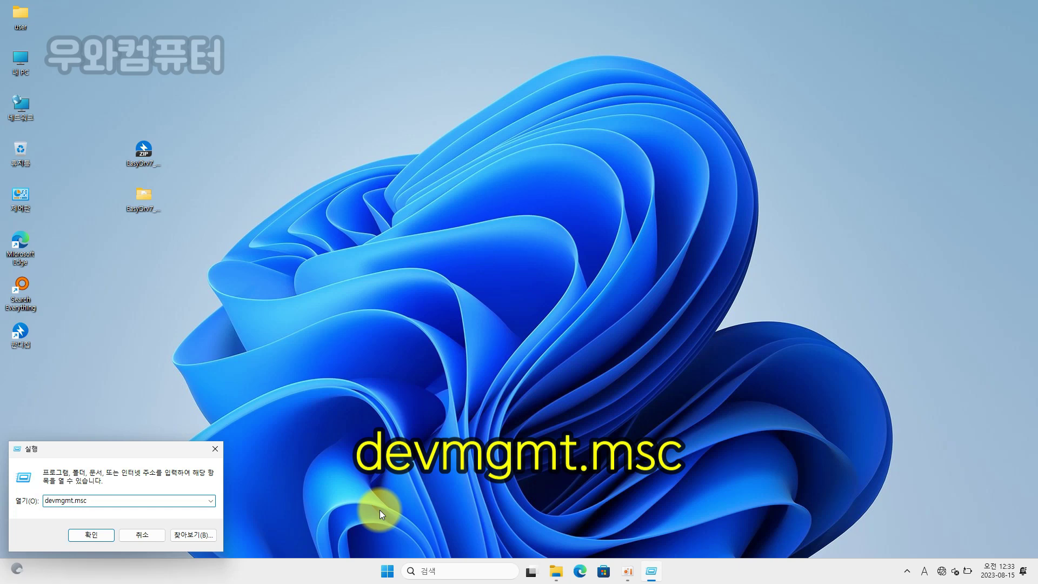
{"action": "key", "text": "Return"}
{"action": "left_click_drag", "start_coordinate": [242, 28], "coordinate": [385, 87]}
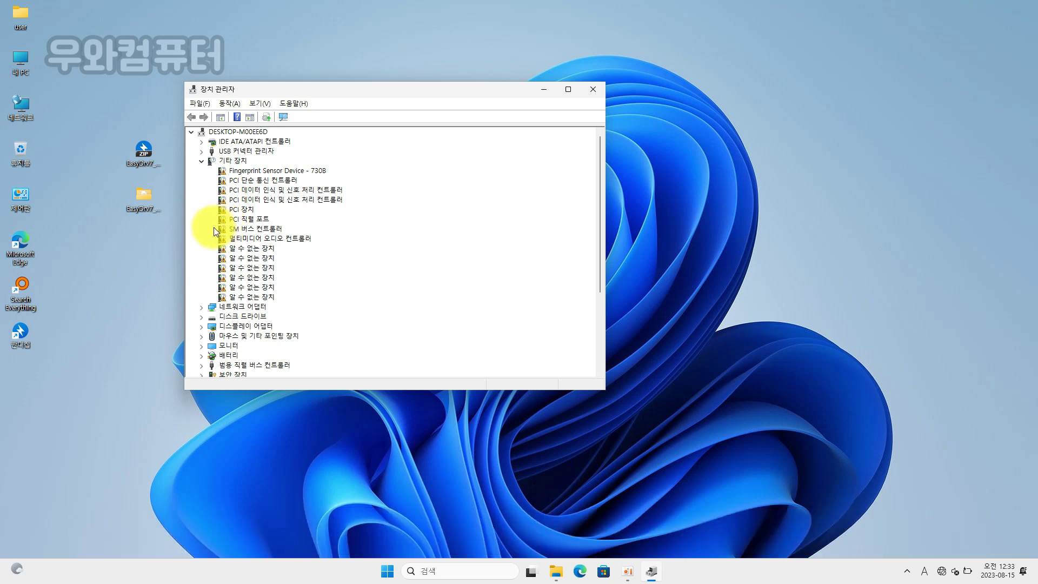
Open the extracted EasyDrv7 folder on the desktop, then narrow its window and place it beside Device Manager.
{"action": "double_click", "coordinate": [149, 202]}
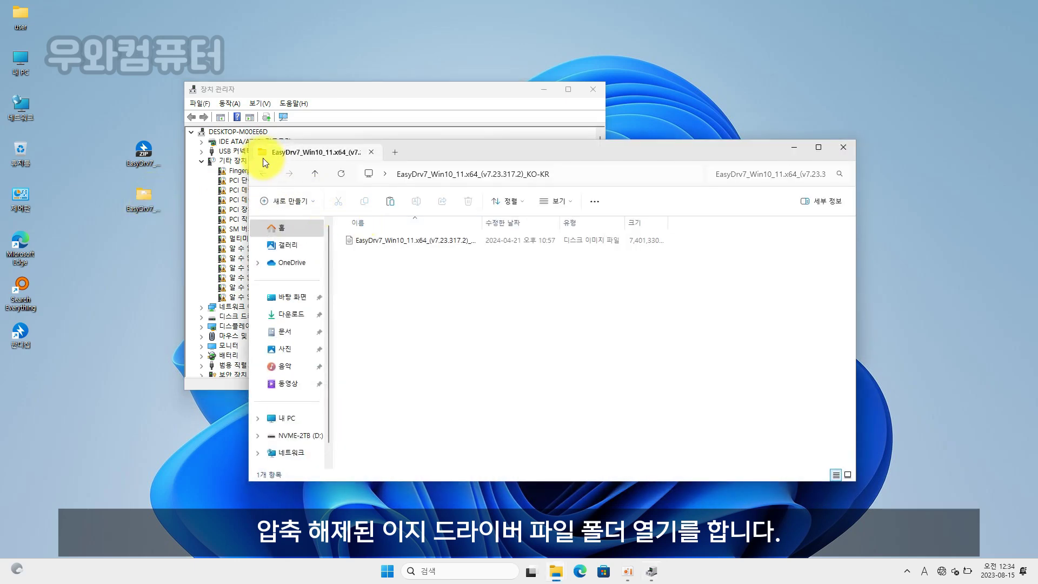
{"action": "left_click_drag", "start_coordinate": [249, 141], "coordinate": [529, 124]}
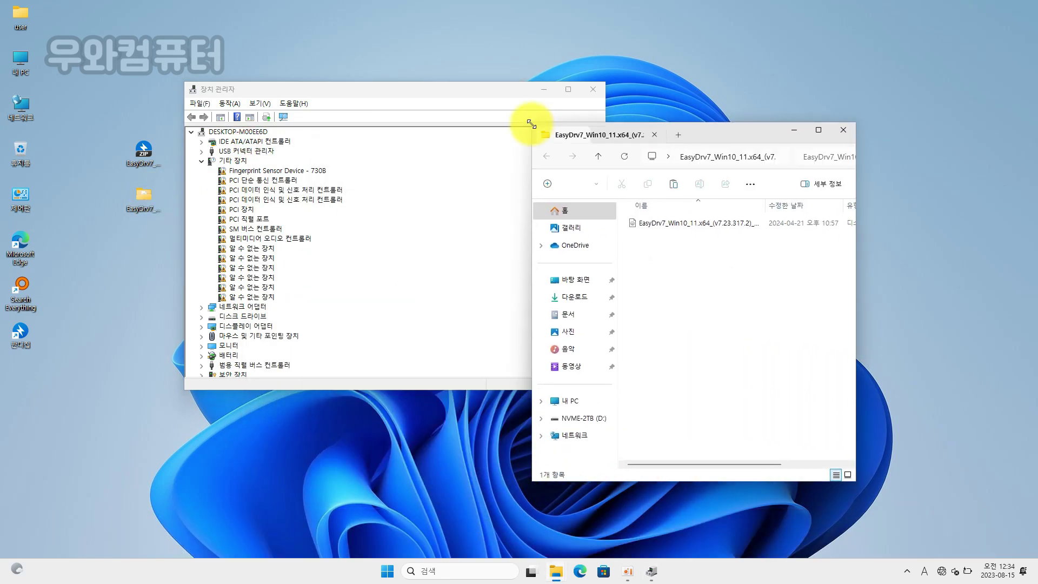
{"action": "left_click_drag", "start_coordinate": [703, 133], "coordinate": [741, 167]}
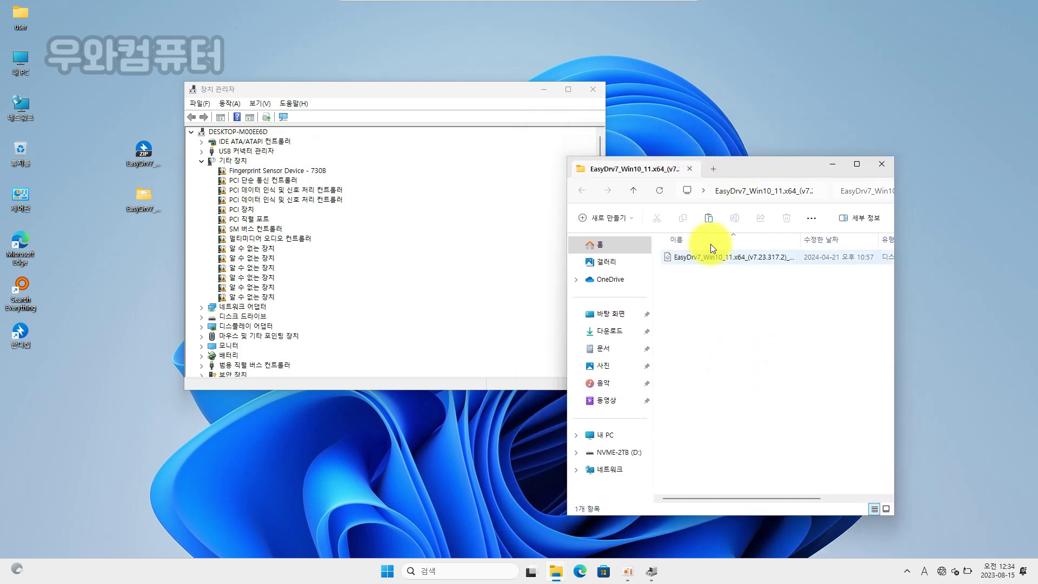
Extract the EasyDrv7 ISO image into a subfolder of the same name and close the finished extraction window.
{"action": "right_click", "coordinate": [711, 257]}
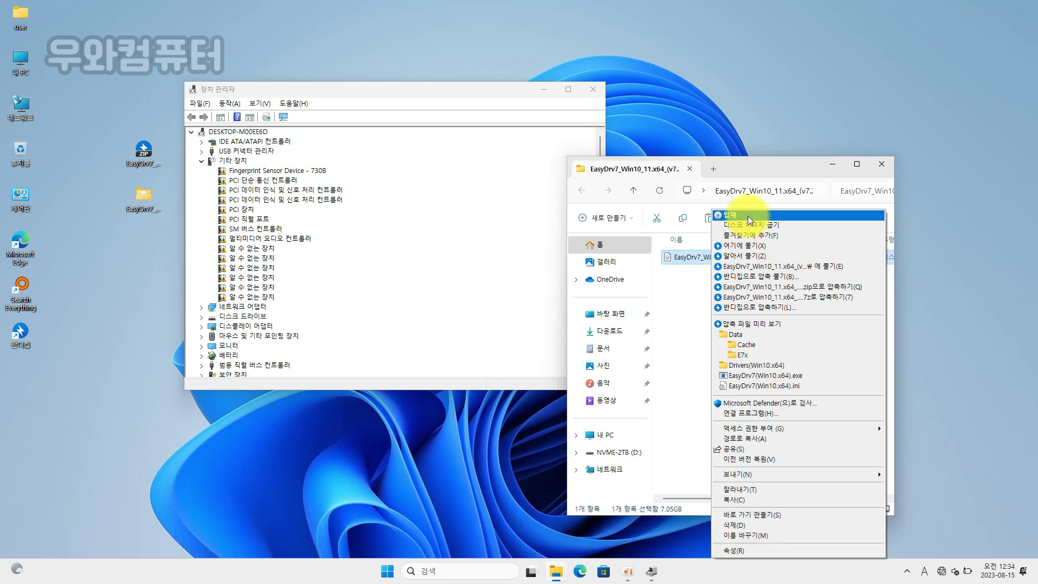
{"action": "left_click", "coordinate": [771, 264]}
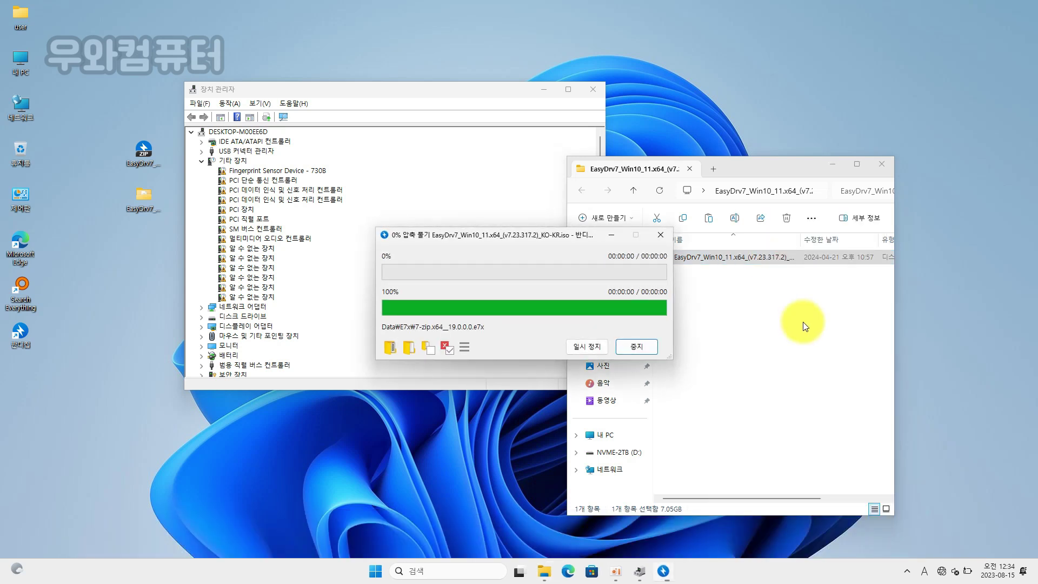
{"action": "left_click_drag", "start_coordinate": [558, 238], "coordinate": [436, 323]}
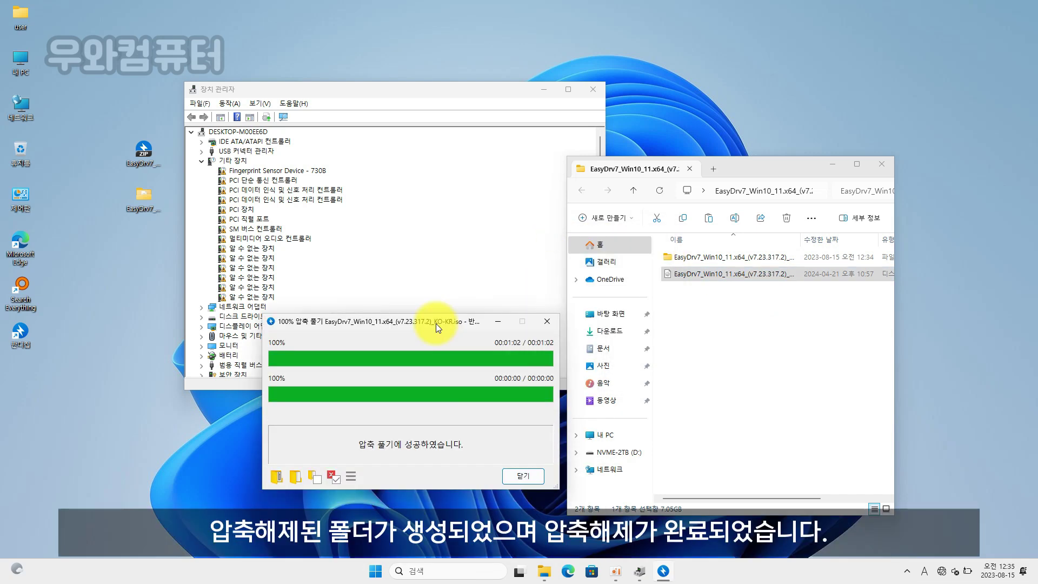
{"action": "left_click", "coordinate": [520, 473]}
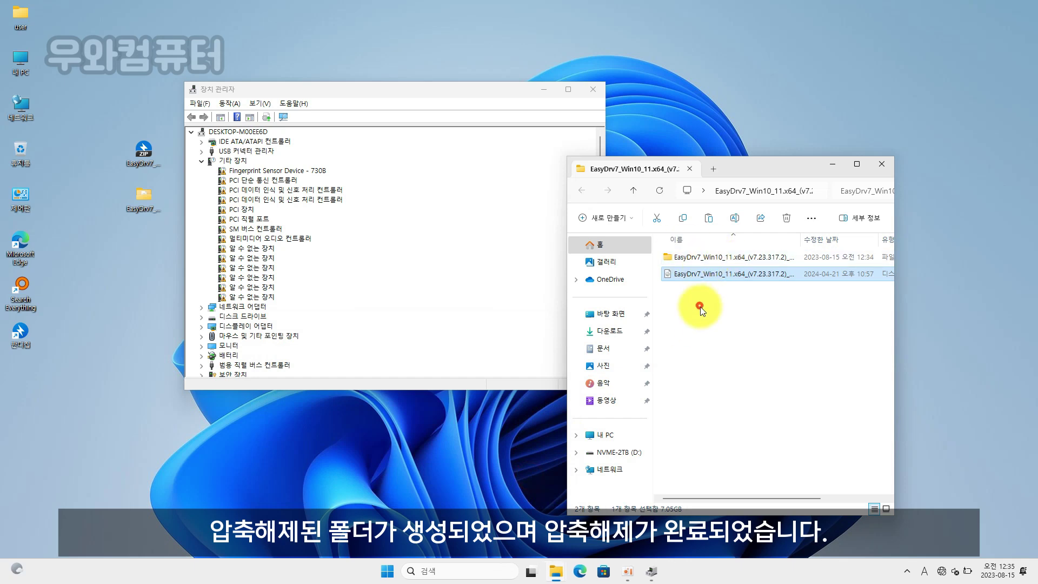
Mount the EasyDrv7 ISO image as a virtual DVD drive, view its files and return to the folder containing the image.
{"action": "right_click", "coordinate": [699, 276]}
{"action": "left_click", "coordinate": [733, 219]}
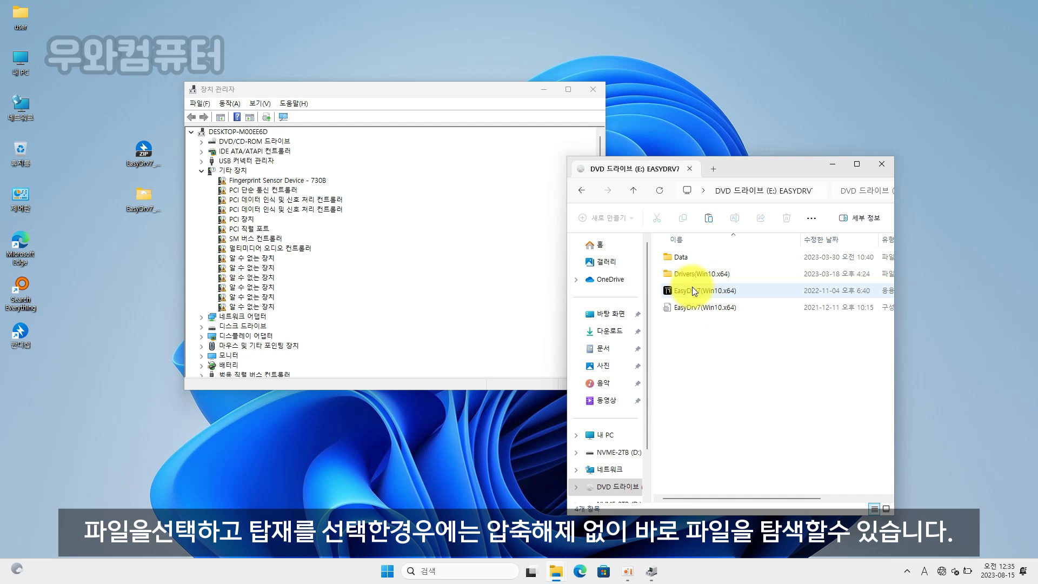
{"action": "left_click", "coordinate": [582, 190]}
Open the folder extracted from the ISO and launch the EasyDrv7(Win10.x64) application.
{"action": "double_click", "coordinate": [706, 258]}
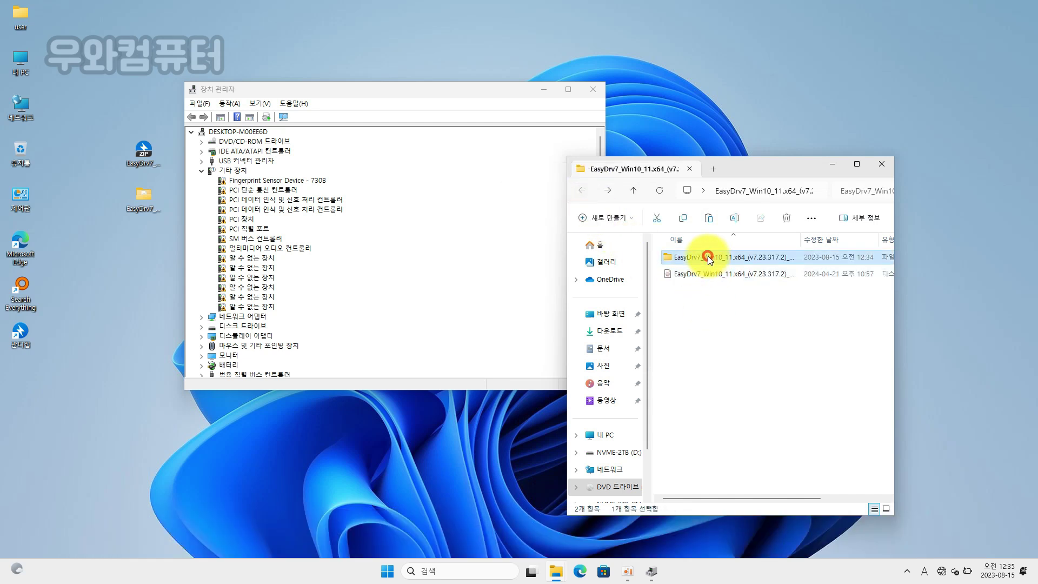
{"action": "left_click", "coordinate": [584, 192]}
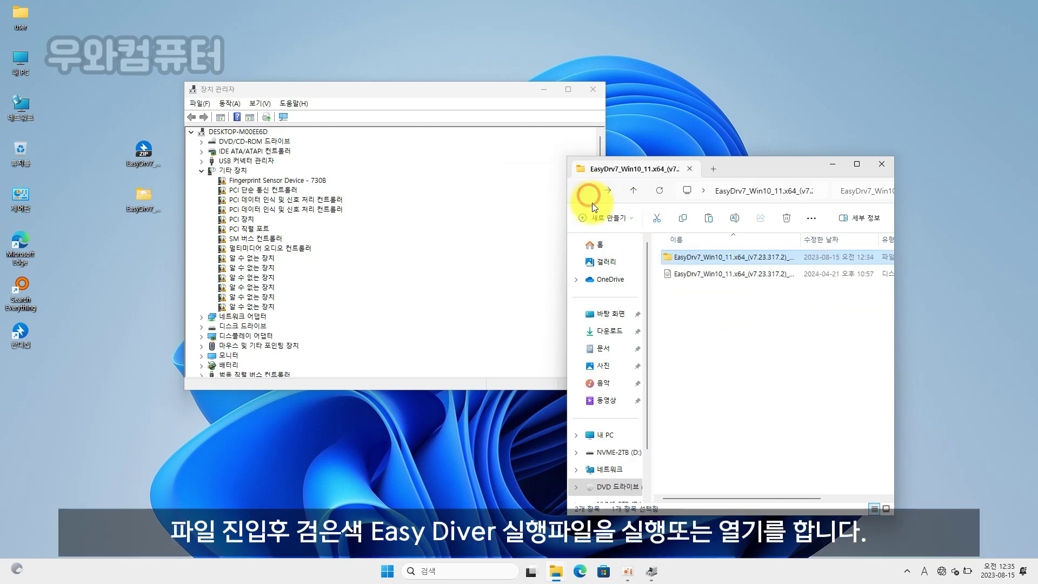
{"action": "double_click", "coordinate": [697, 258]}
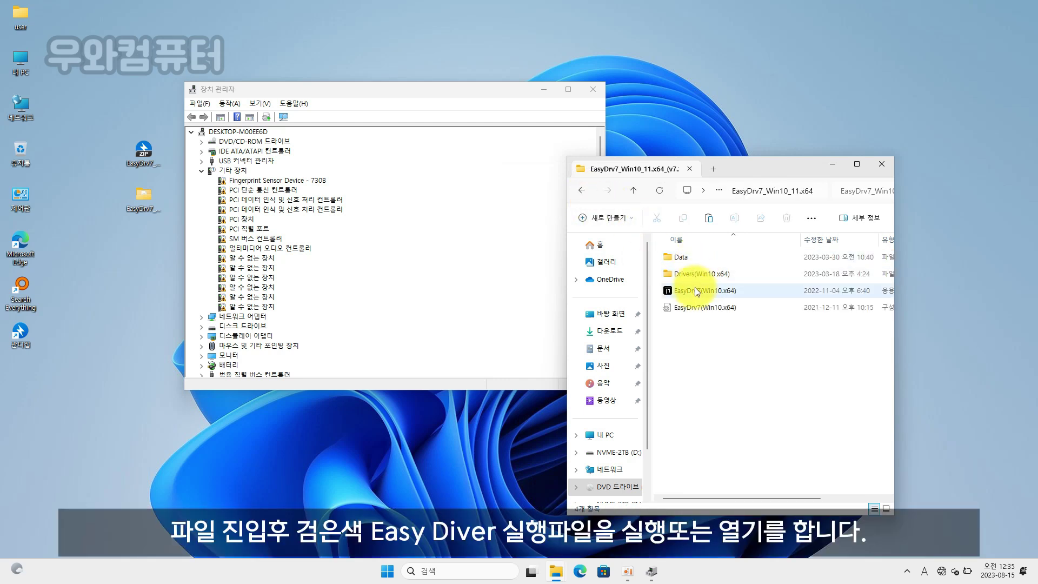
{"action": "right_click", "coordinate": [696, 290]}
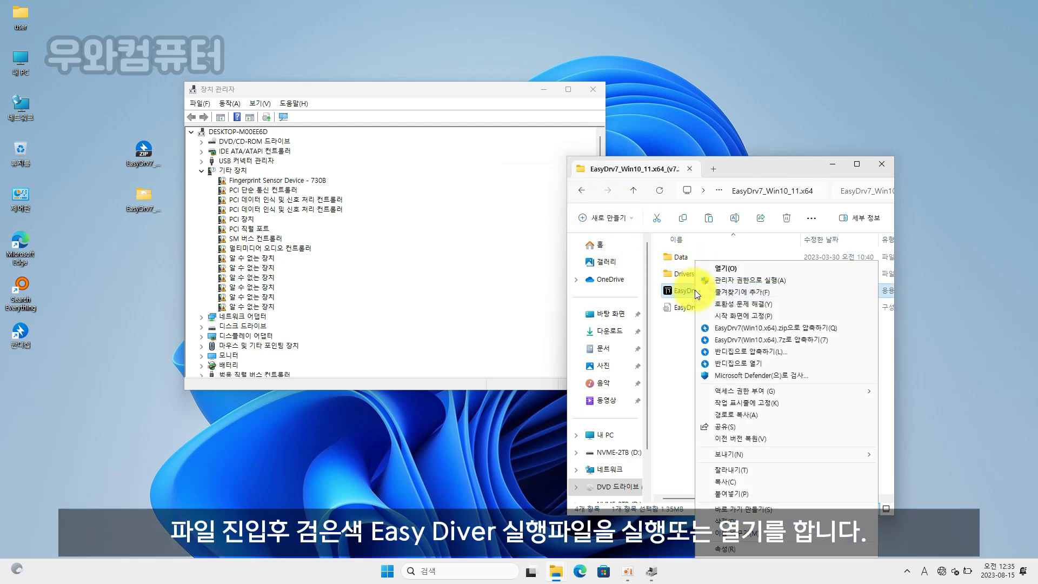
{"action": "left_click", "coordinate": [730, 269]}
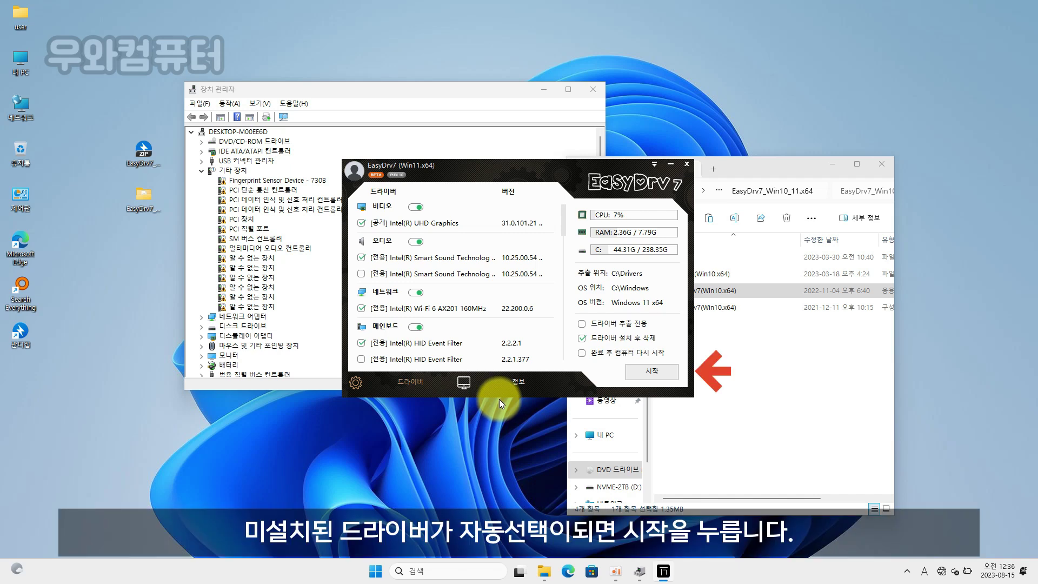
Minimize the file window, set EasyDrv7 and Device Manager side by side, and start installing the automatically selected drivers.
{"action": "left_click", "coordinate": [832, 165]}
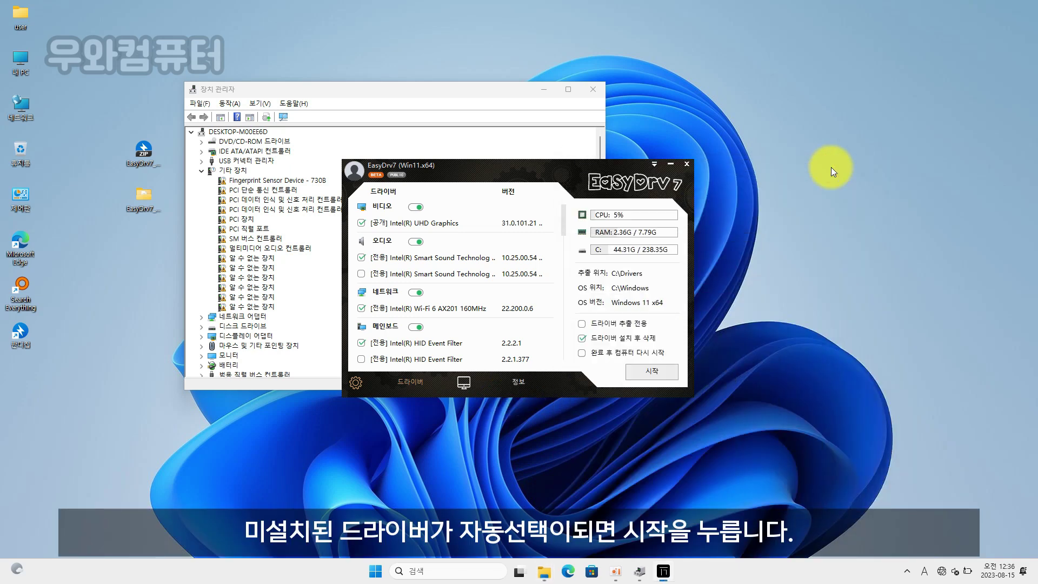
{"action": "left_click_drag", "start_coordinate": [555, 169], "coordinate": [708, 198]}
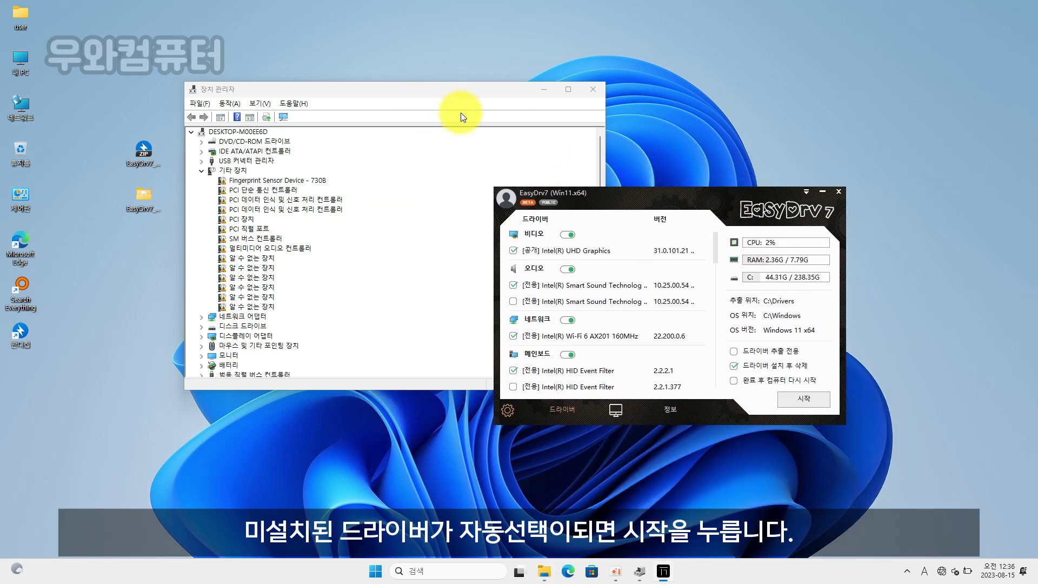
{"action": "left_click_drag", "start_coordinate": [454, 94], "coordinate": [363, 106]}
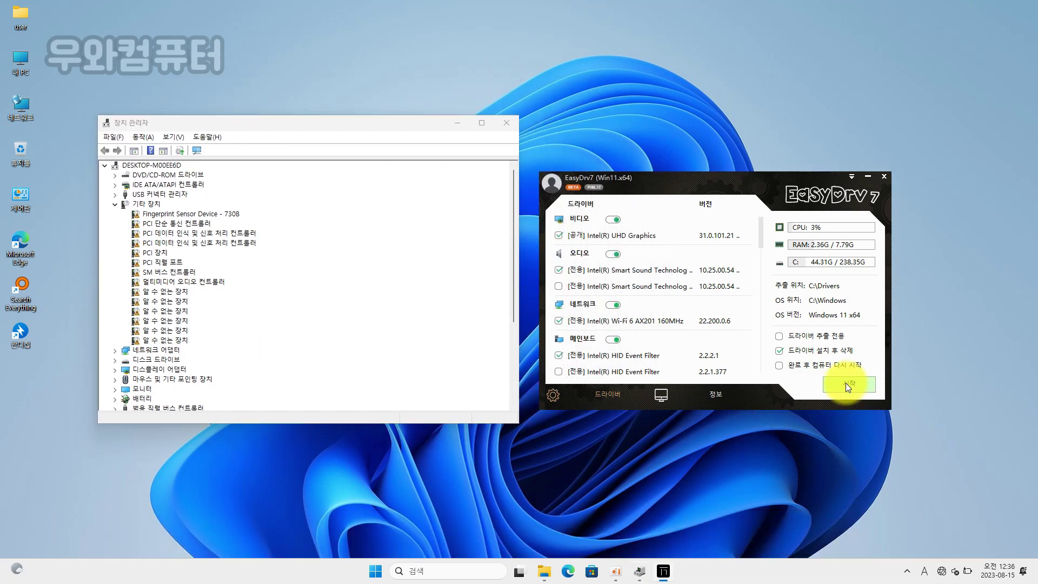
{"action": "left_click", "coordinate": [846, 383]}
{"action": "left_click", "coordinate": [554, 319]}
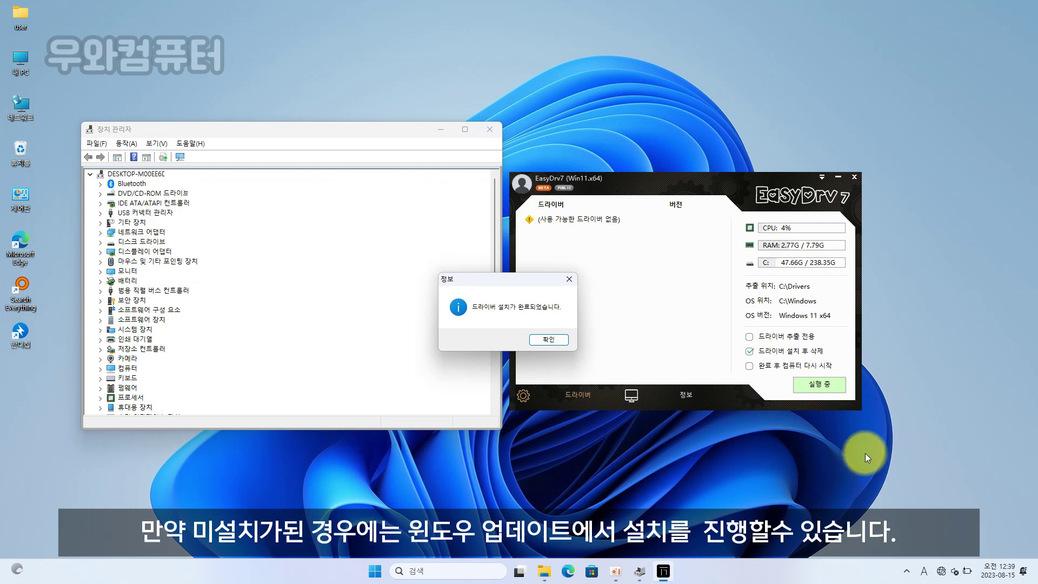
Expand the USB connector managers and other devices categories in Device Manager to check for devices still lacking drivers.
{"action": "left_click", "coordinate": [101, 213]}
{"action": "left_click", "coordinate": [99, 232]}
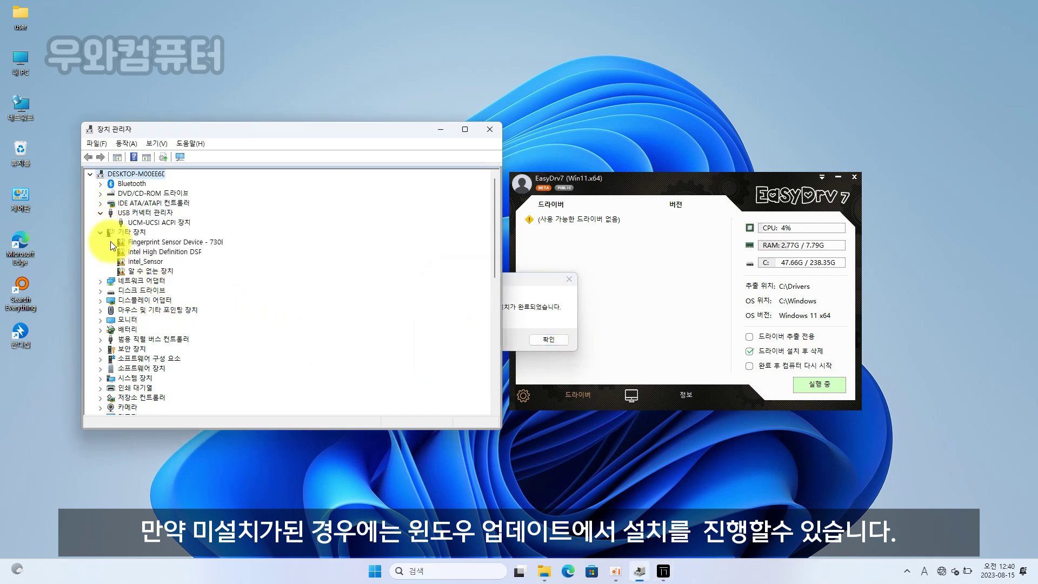
{"action": "left_click", "coordinate": [535, 301]}
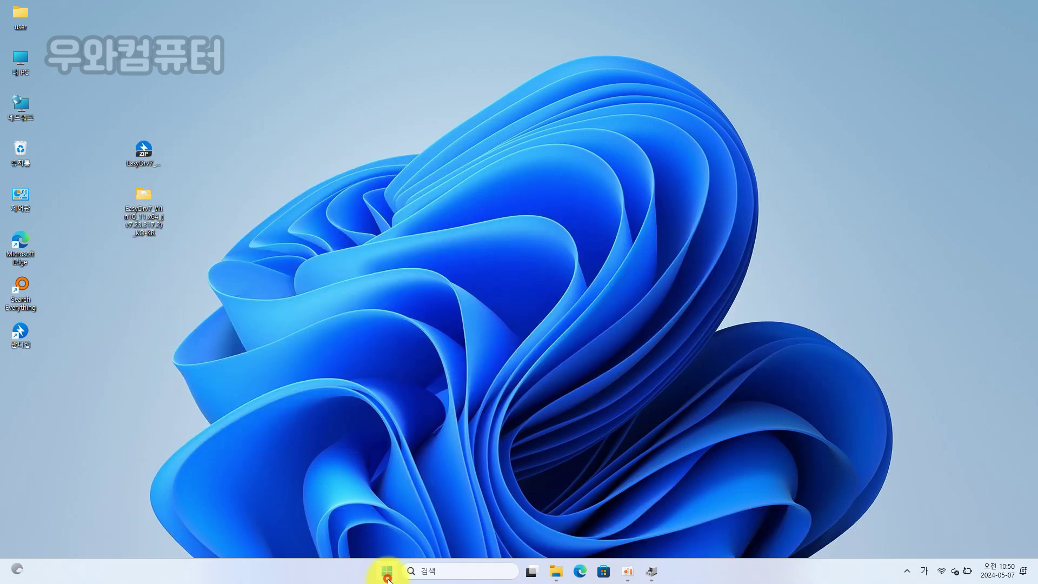
Open Settings from the Start menu, maximize its window and go to the Windows Update page.
{"action": "left_click", "coordinate": [387, 577]}
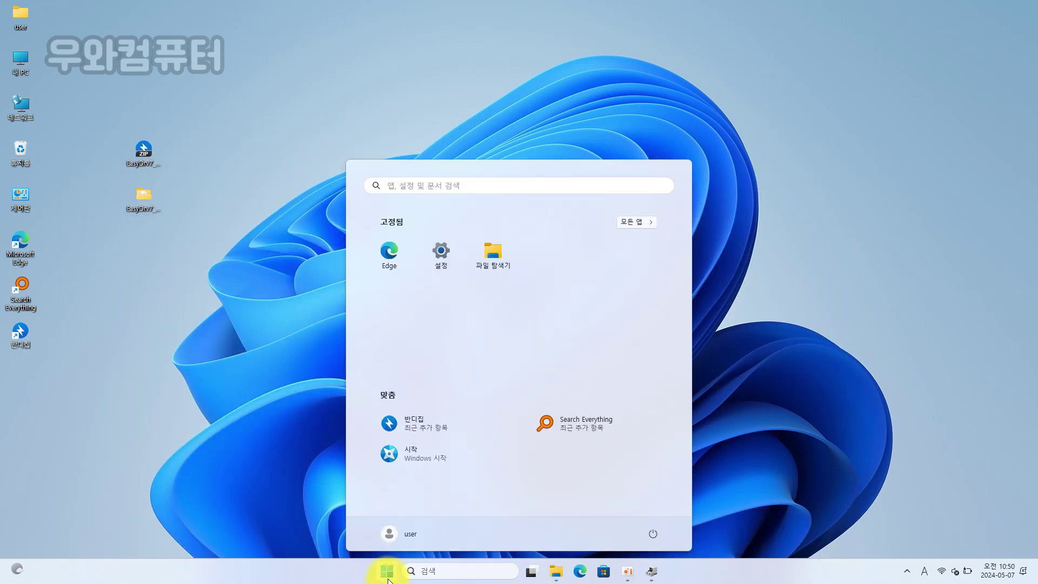
{"action": "left_click", "coordinate": [436, 257]}
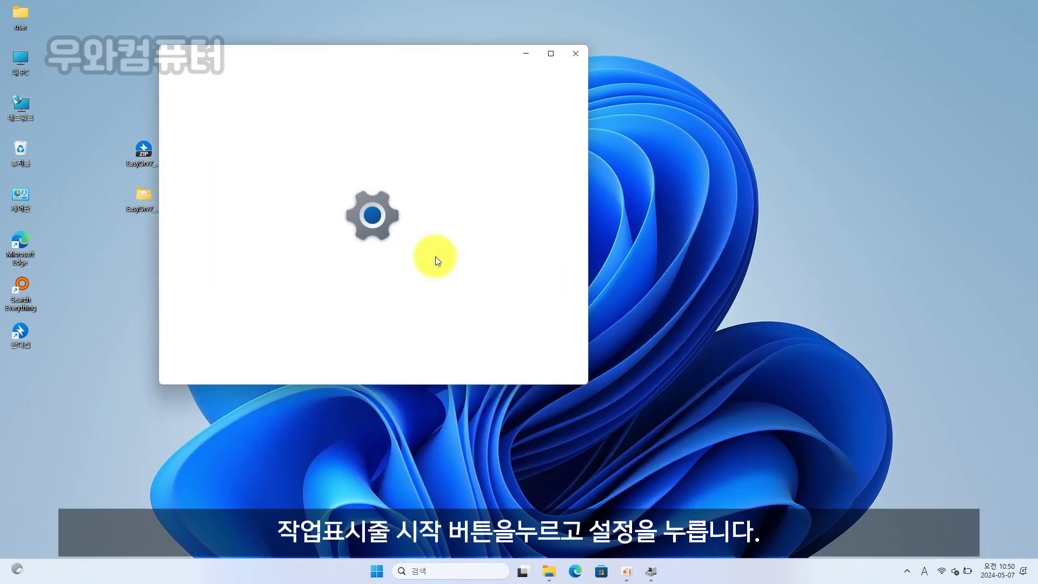
{"action": "left_click_drag", "start_coordinate": [401, 56], "coordinate": [512, 89]}
{"action": "double_click", "coordinate": [513, 90]}
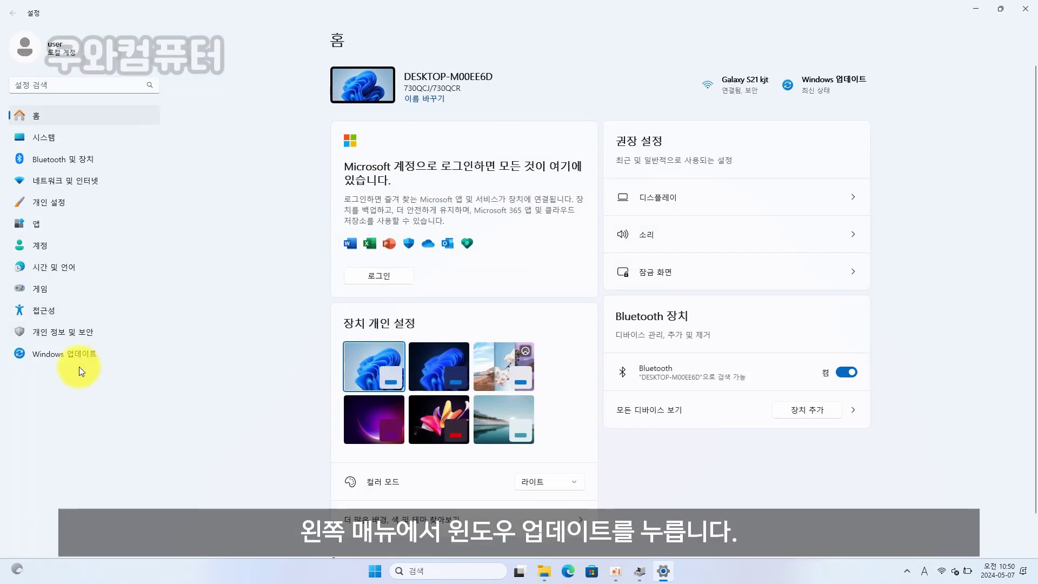
{"action": "left_click", "coordinate": [85, 361]}
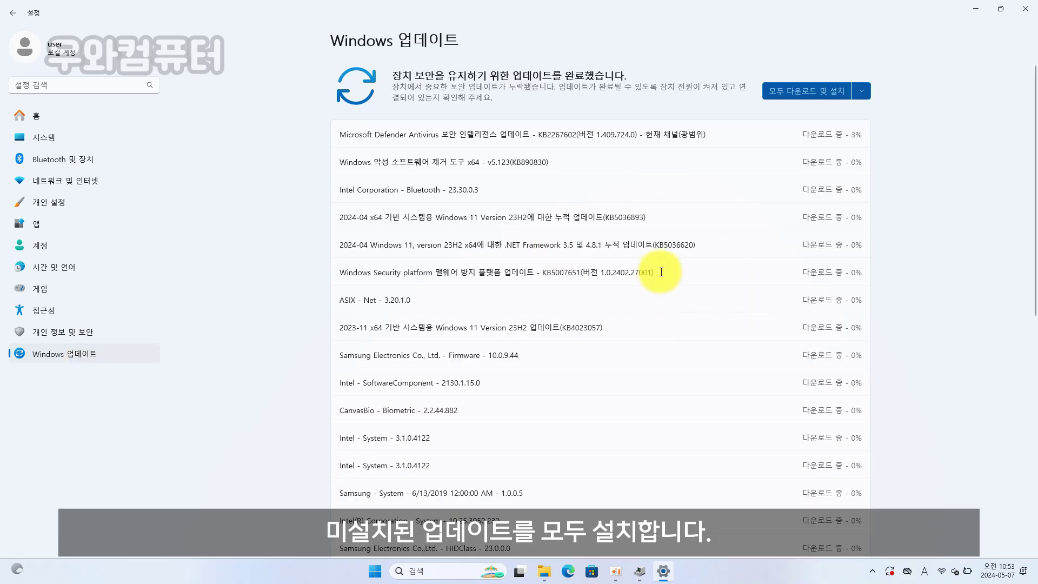
Review the pending updates, then open the optional updates page within the advanced options of Windows Update.
{"action": "scroll", "coordinate": [661, 272], "scroll_direction": "down", "scroll_amount": 10}
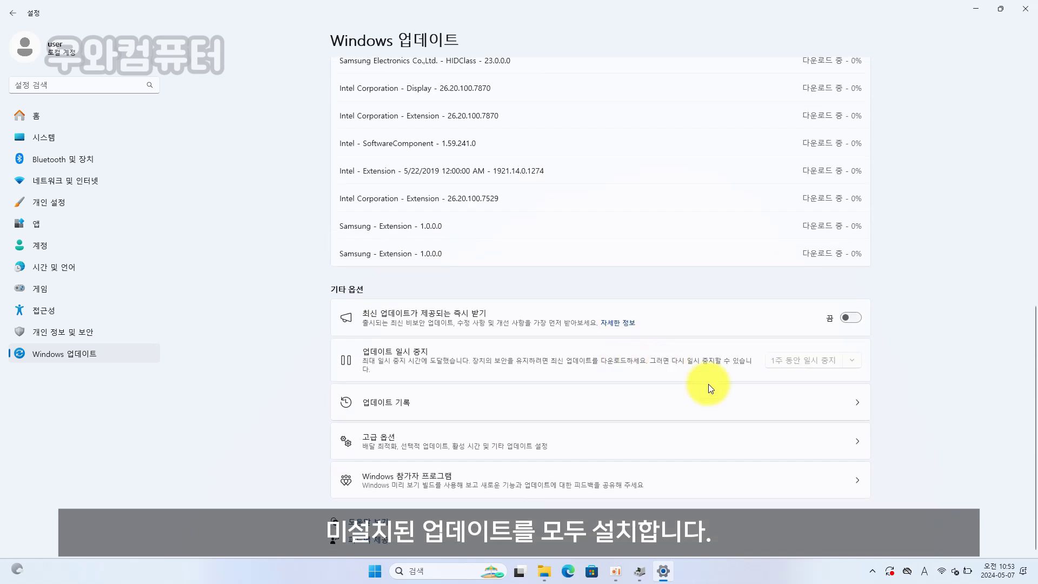
{"action": "scroll", "coordinate": [719, 387], "scroll_direction": "up", "scroll_amount": 10}
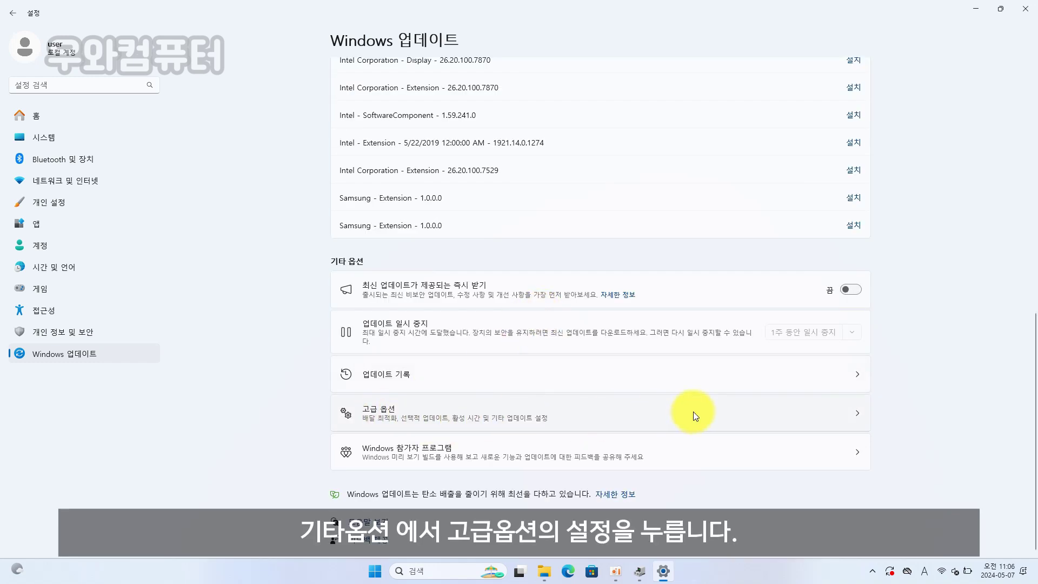
{"action": "left_click", "coordinate": [856, 416]}
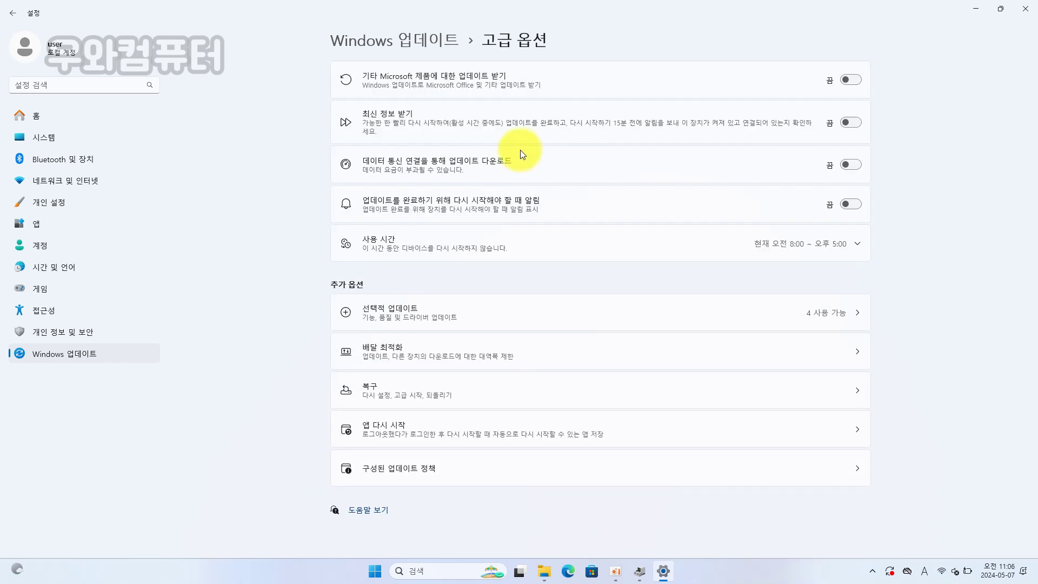
{"action": "left_click", "coordinate": [857, 314]}
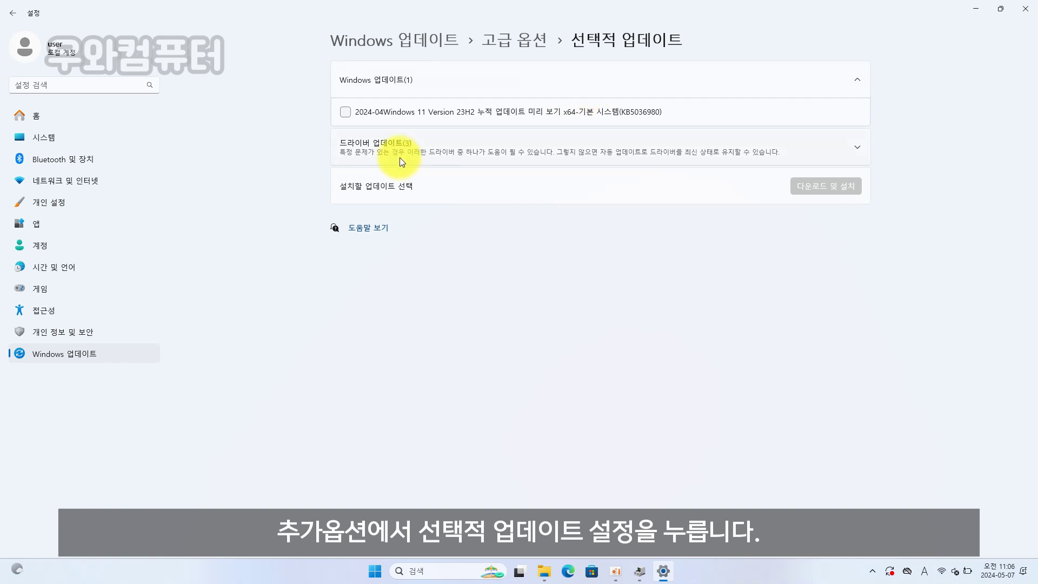
Expand the optional driver updates, select entries including Microsoft CD-ROM Drive and ASIX Net 3.22.2.0, and download and install them.
{"action": "left_click", "coordinate": [859, 146]}
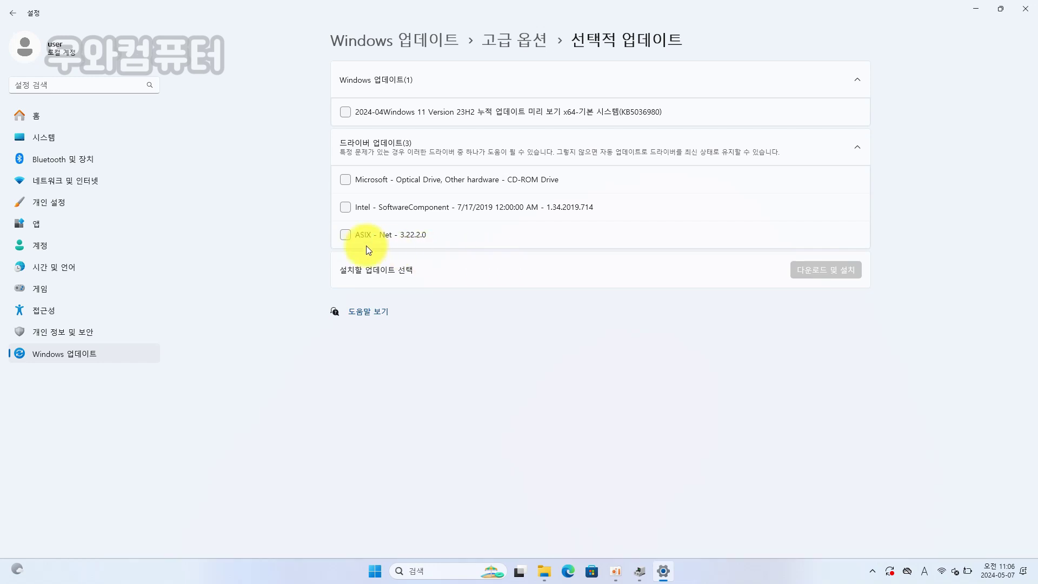
{"action": "left_click", "coordinate": [345, 234]}
{"action": "left_click", "coordinate": [344, 180]}
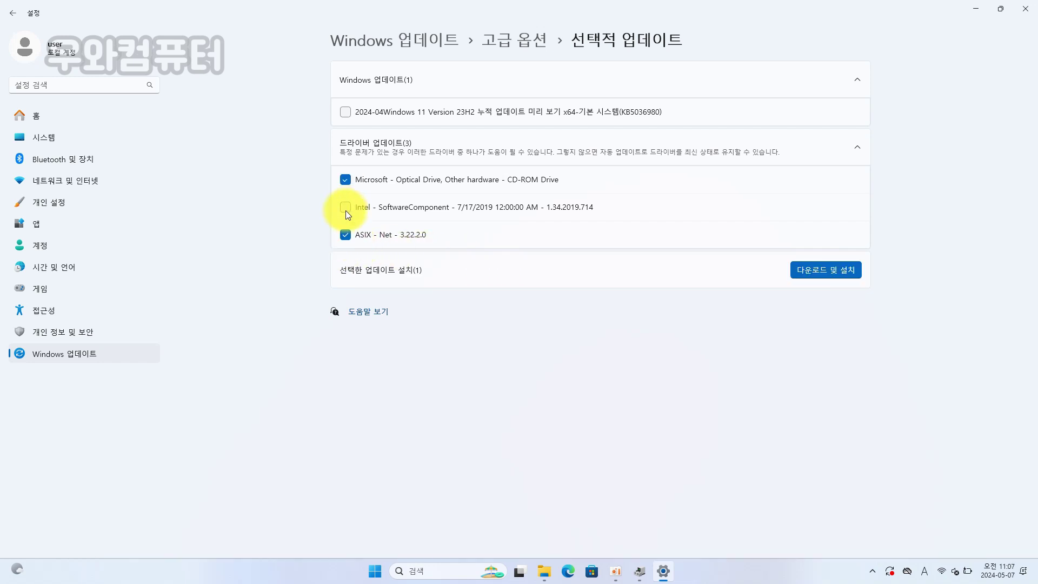
{"action": "left_click", "coordinate": [824, 272]}
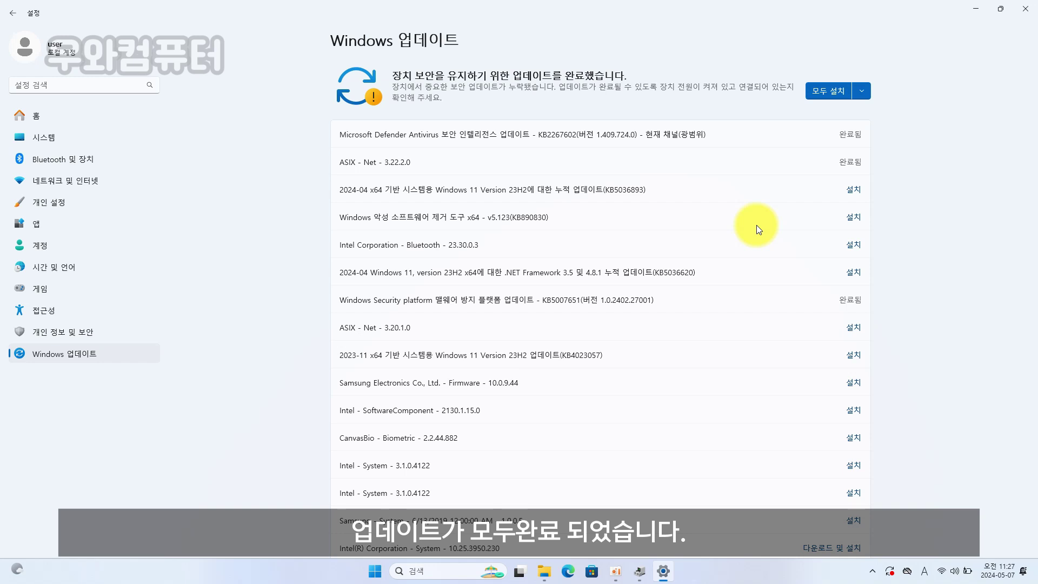
Show the desktop and restart the PC from the Start menu's power options.
{"action": "key", "text": "super+d"}
{"action": "left_click", "coordinate": [374, 571]}
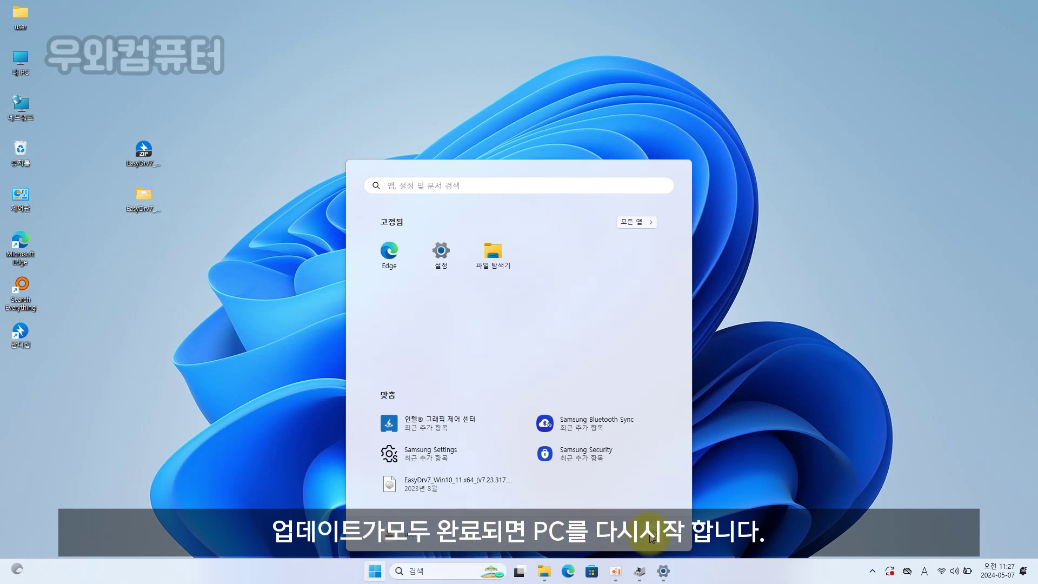
{"action": "left_click", "coordinate": [652, 534]}
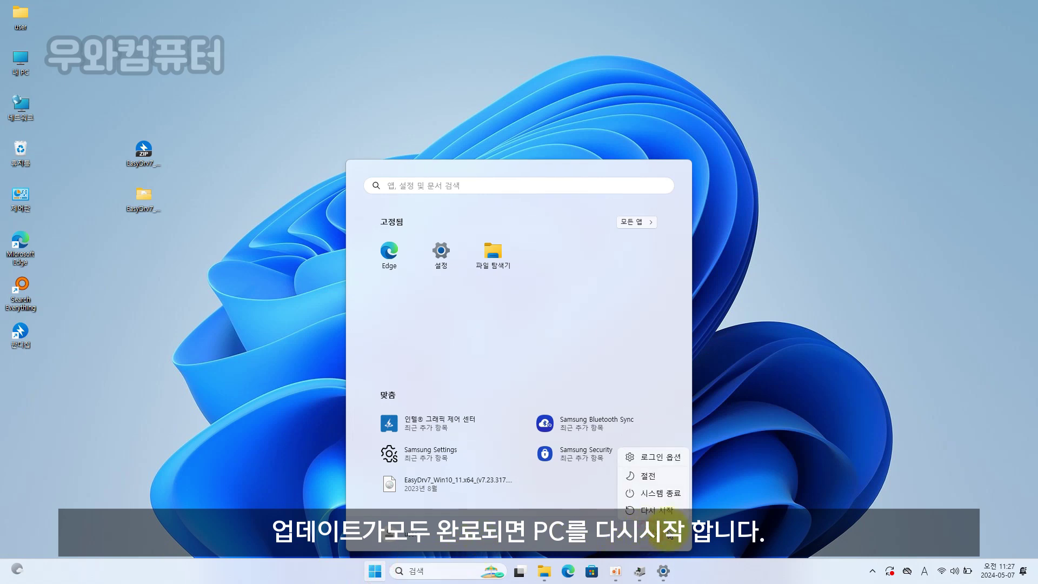
{"action": "left_click", "coordinate": [664, 511]}
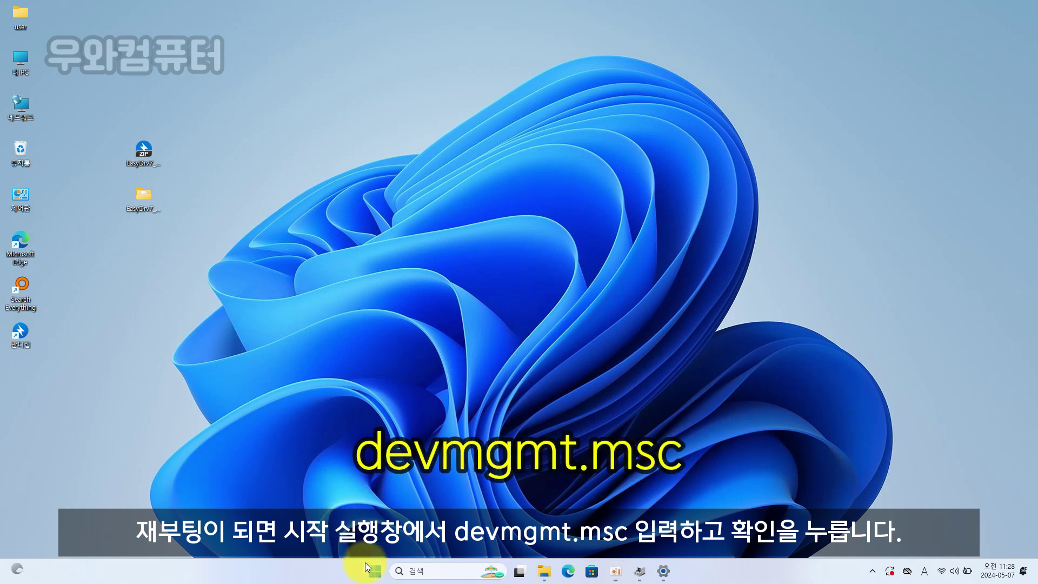
Open Device Manager by running devmgmt.msc from the Run dialog, then move its window to the middle of the desktop and make it taller.
{"action": "right_click", "coordinate": [366, 568]}
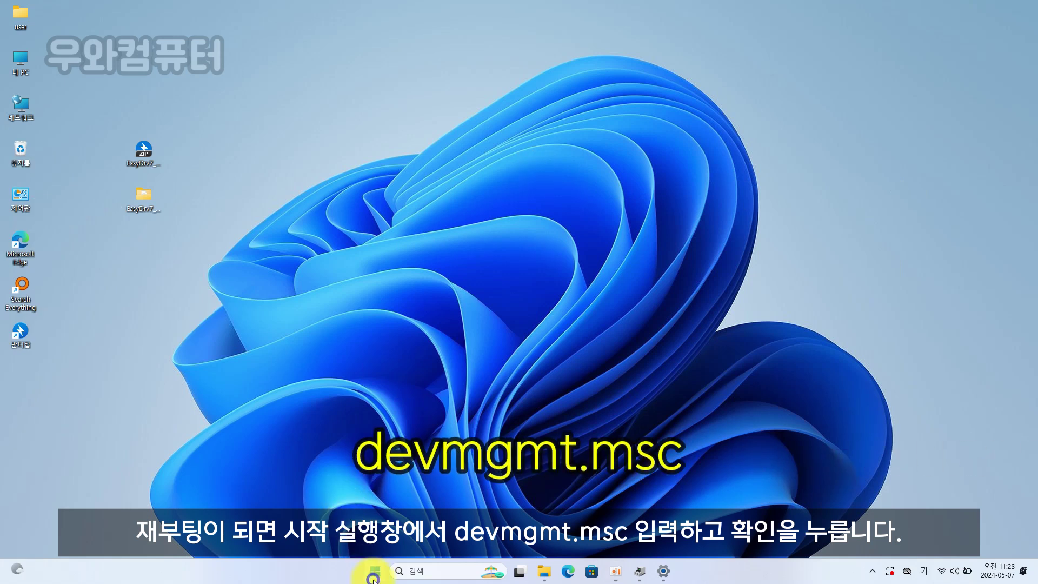
{"action": "left_click", "coordinate": [361, 509]}
{"action": "left_click", "coordinate": [130, 503]}
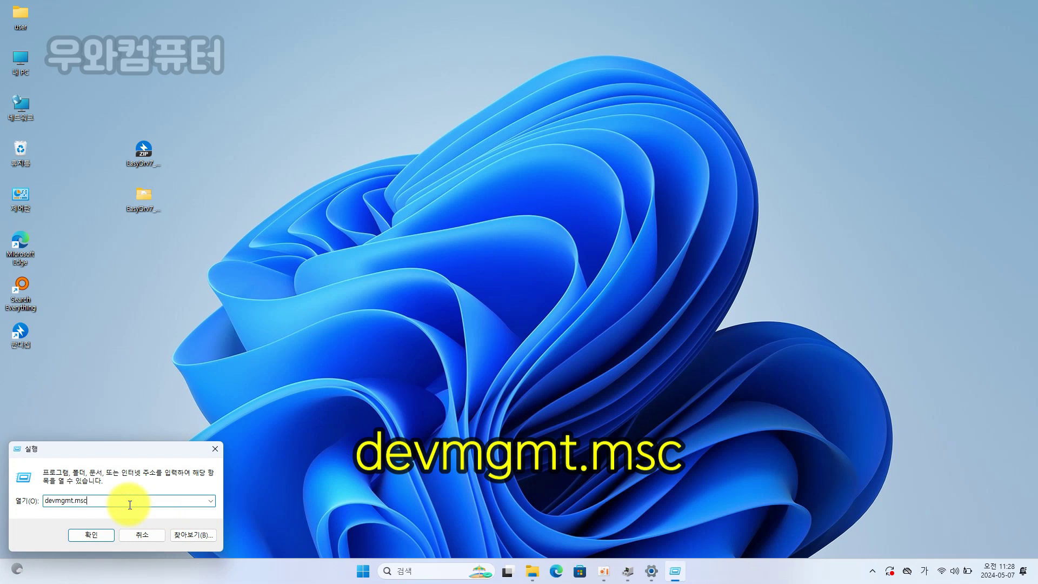
{"action": "left_click", "coordinate": [93, 539]}
{"action": "left_click_drag", "start_coordinate": [270, 38], "coordinate": [545, 118]}
{"action": "left_click_drag", "start_coordinate": [733, 414], "coordinate": [735, 436]}
Expand the display adapters and network adapters categories in Device Manager to check their drivers, then collapse them again.
{"action": "left_click", "coordinate": [337, 329]}
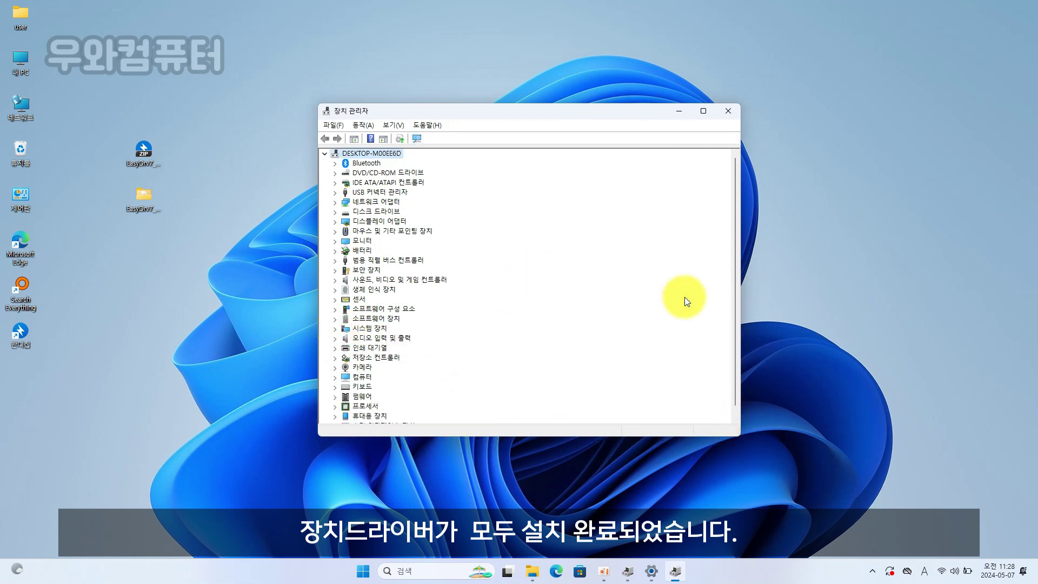
{"action": "left_click", "coordinate": [335, 224]}
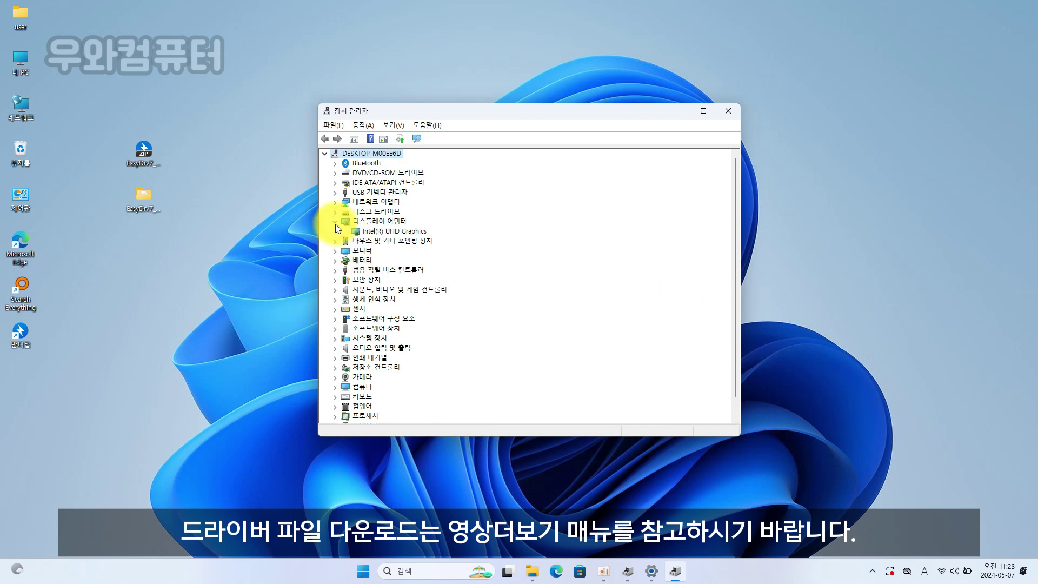
{"action": "left_click", "coordinate": [333, 203]}
{"action": "left_click", "coordinate": [334, 202]}
{"action": "left_click", "coordinate": [335, 221]}
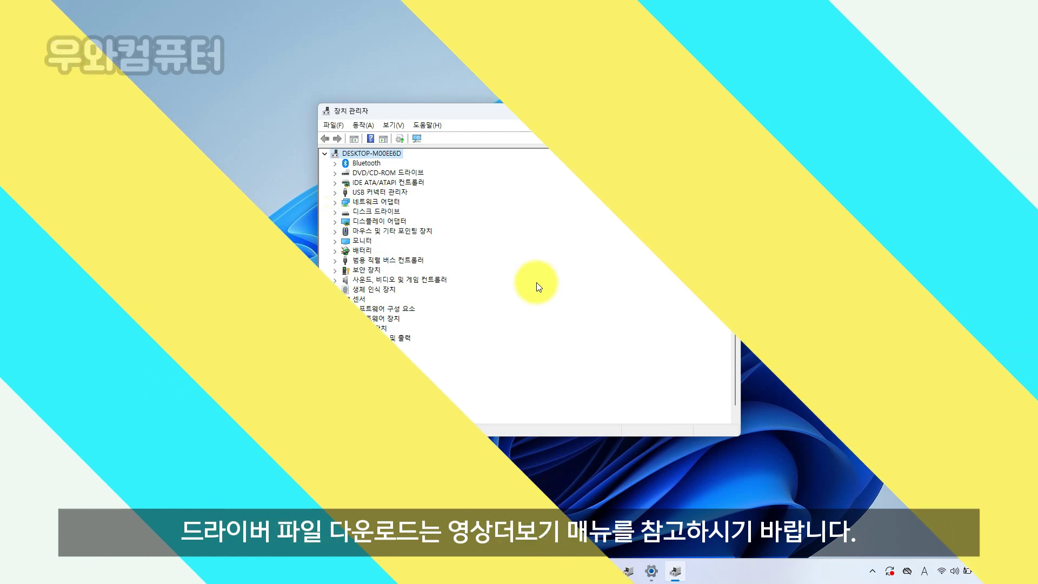